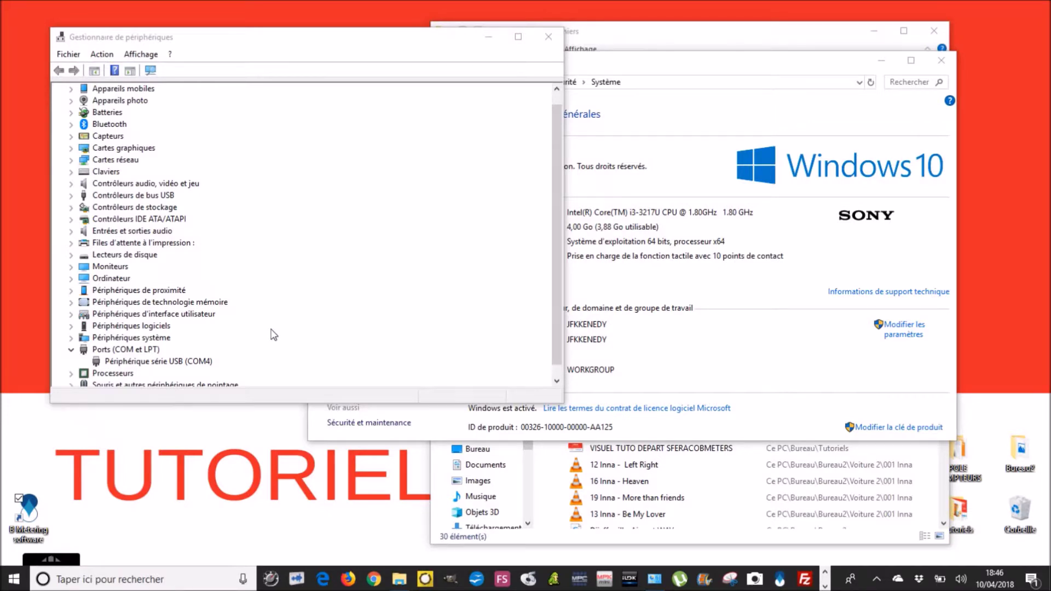
Step: Launch B Metering from the desktop and log in as the administrator user with the password
key(super+d)
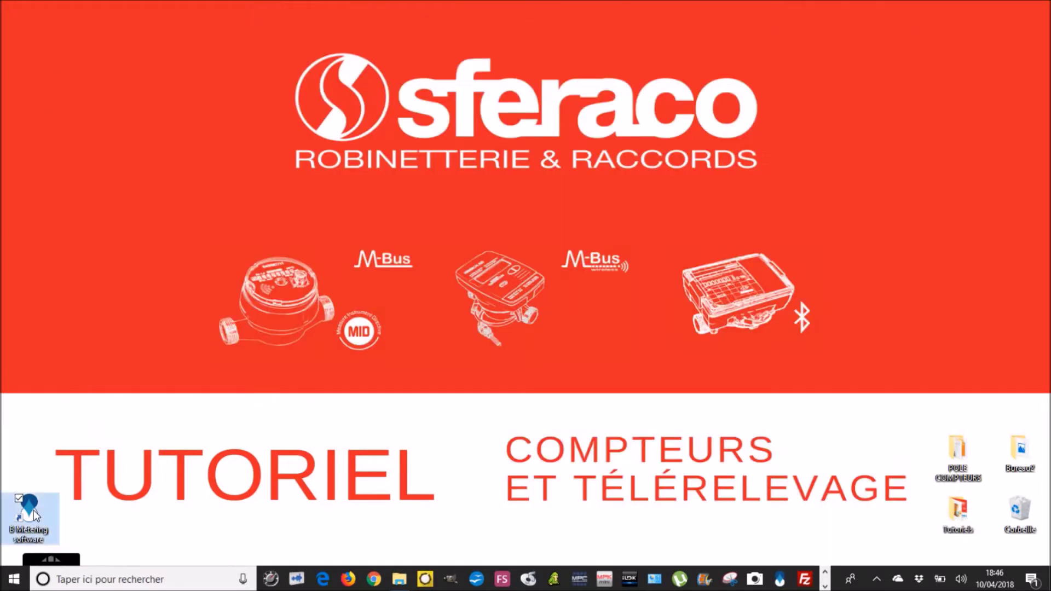
double_click(32, 503)
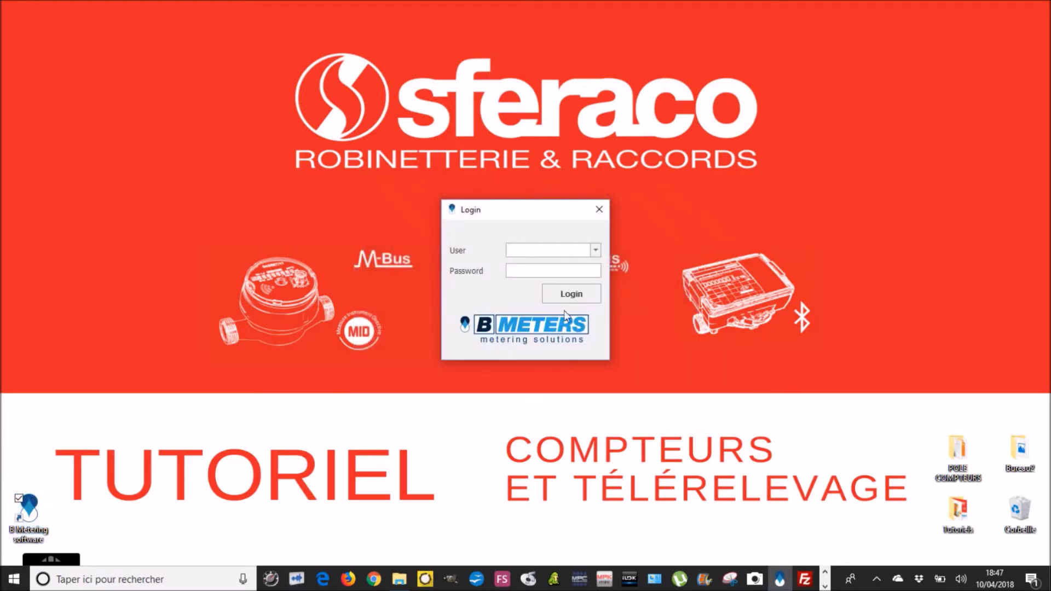
click(595, 250)
click(558, 265)
click(557, 271)
text(a********)
click(553, 294)
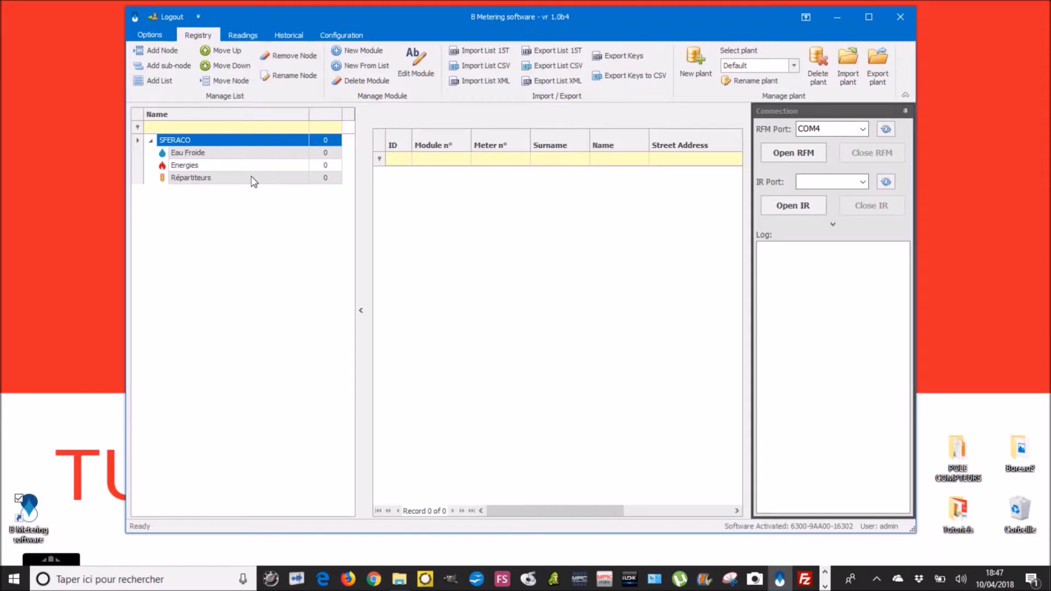
Step: Select the Eau Froide group and open the RFM radio connection on port COM4
click(260, 158)
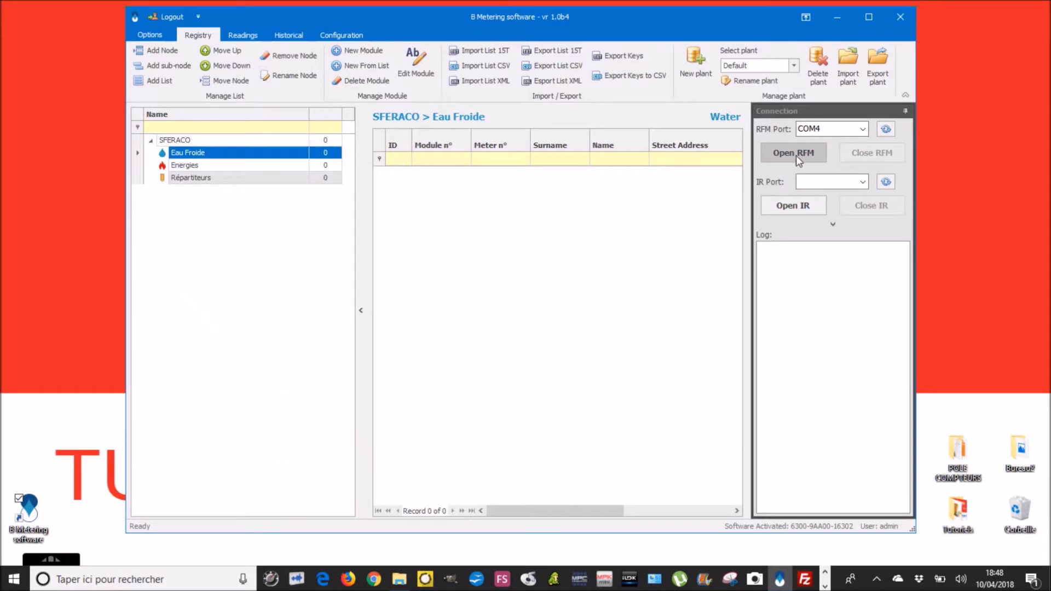
click(864, 130)
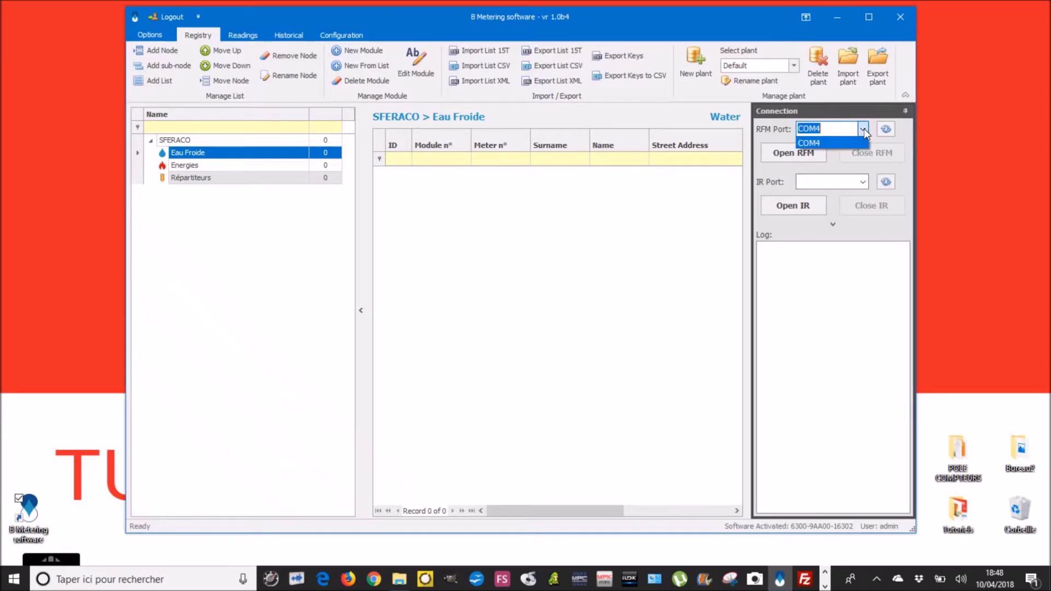
click(864, 128)
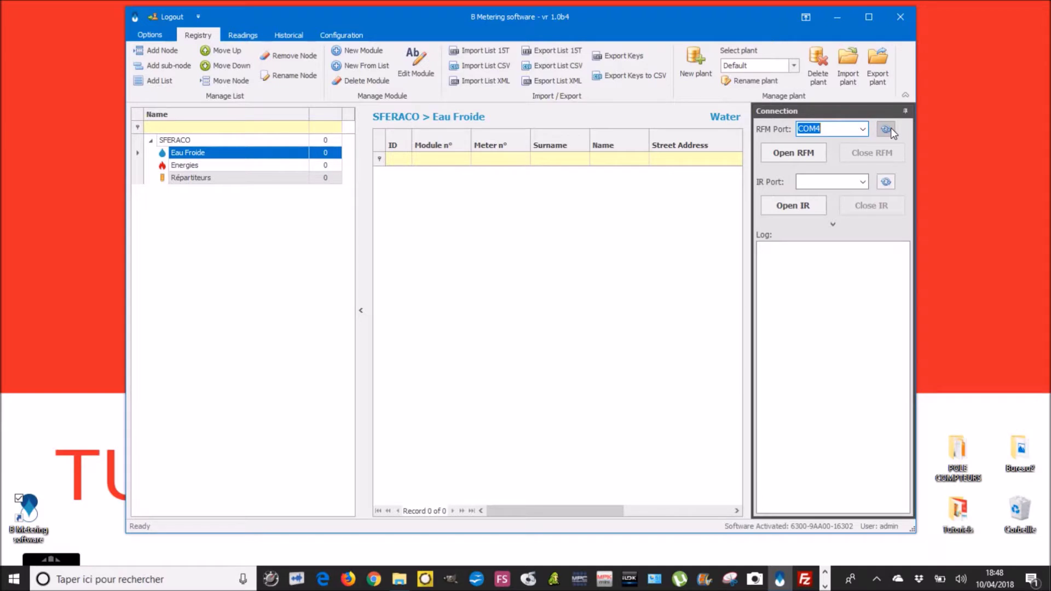
click(789, 153)
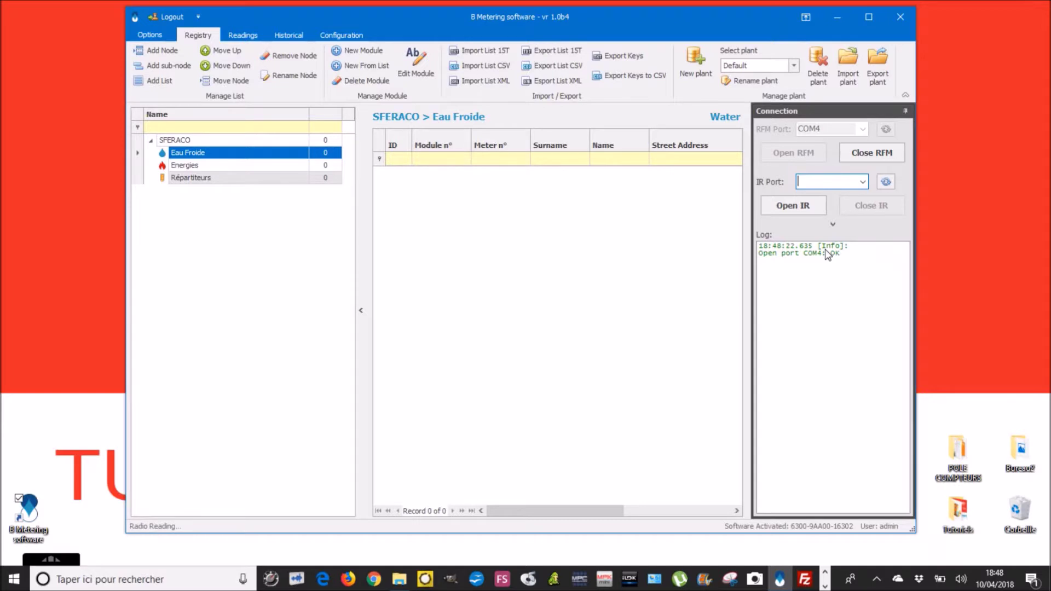
click(243, 153)
Step: Maximize the Configuration tab, preview the Heat and HCA options, return to Water, and open Manage Encryption
click(344, 35)
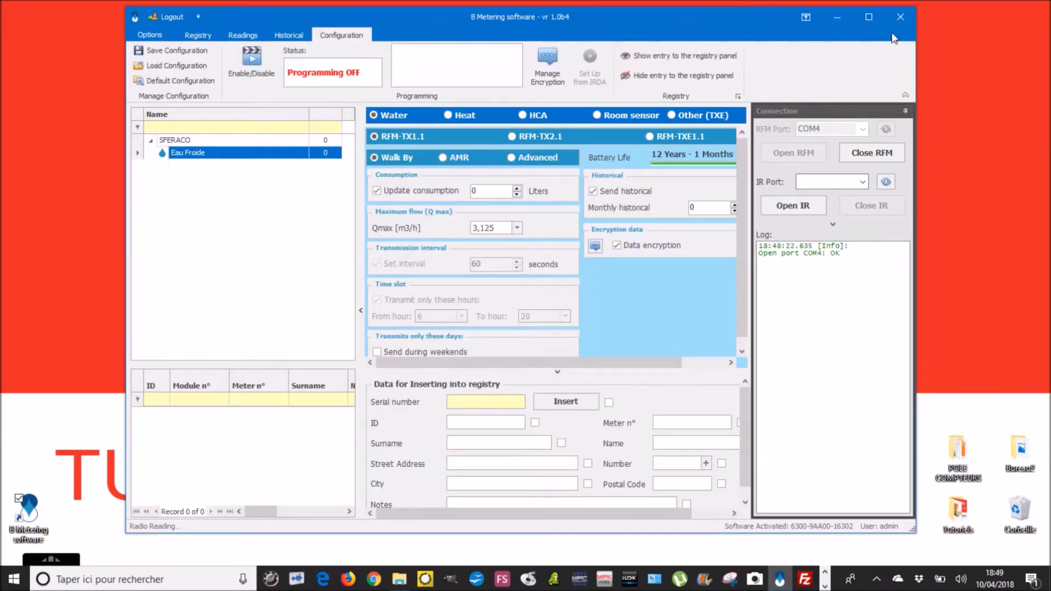
click(870, 21)
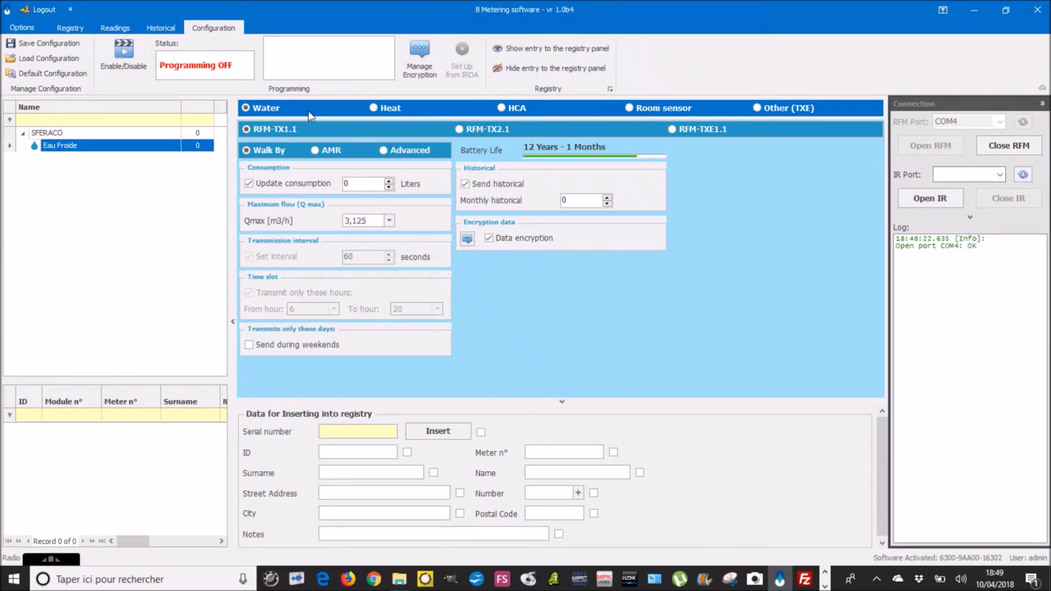
click(374, 108)
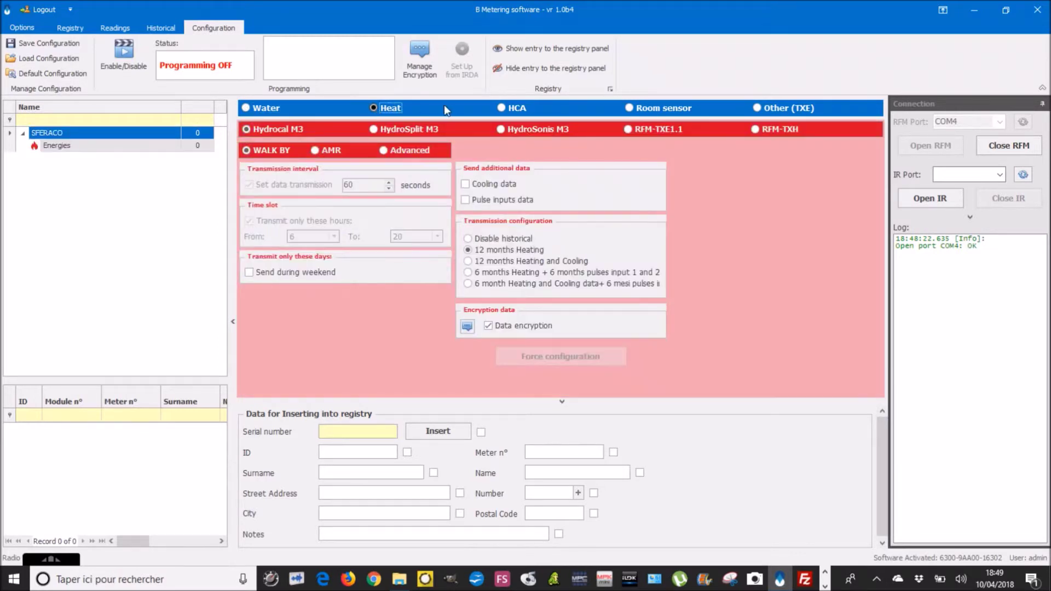
click(501, 107)
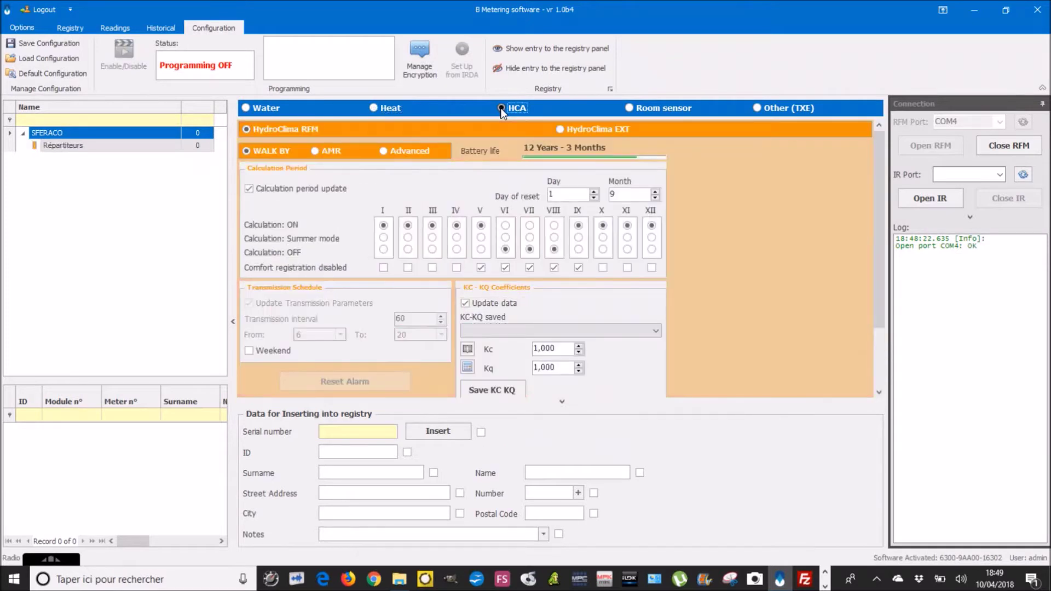
click(251, 109)
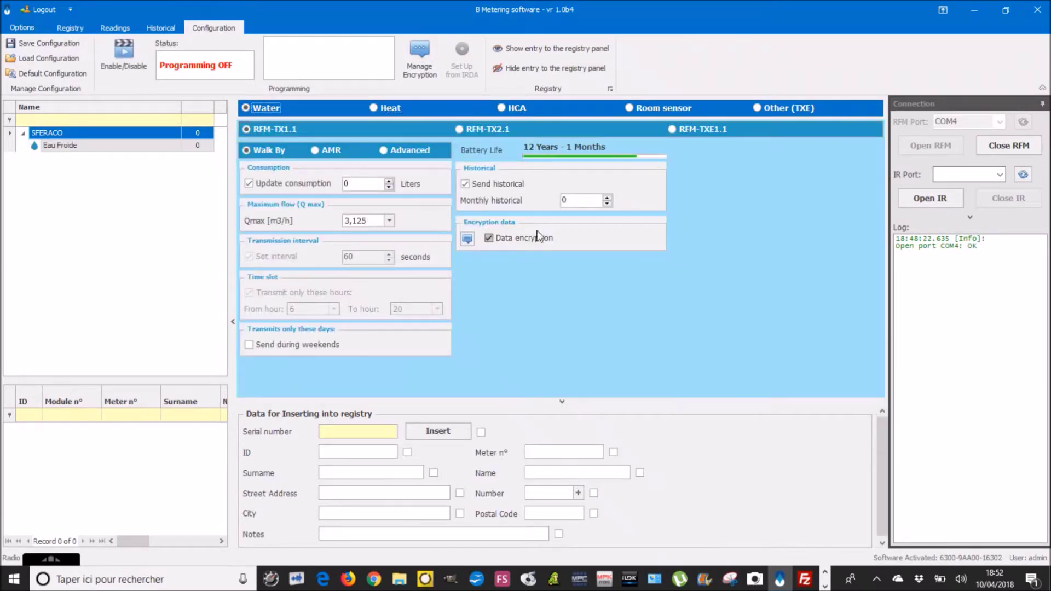
click(421, 56)
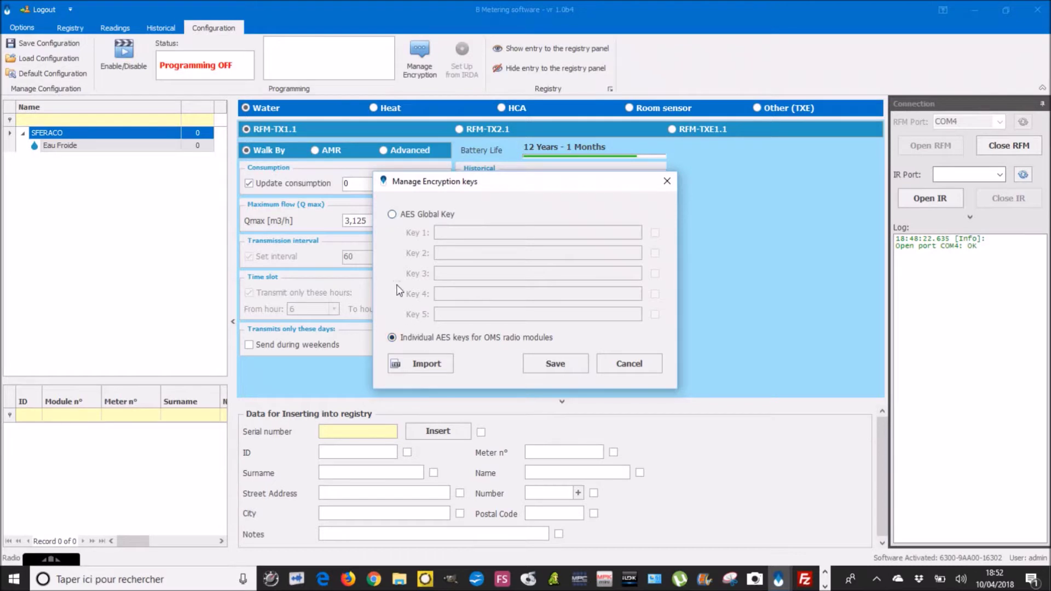
Step: Save the Individual AES keys for OMS radio modules setting and select the Update consumption field
click(552, 368)
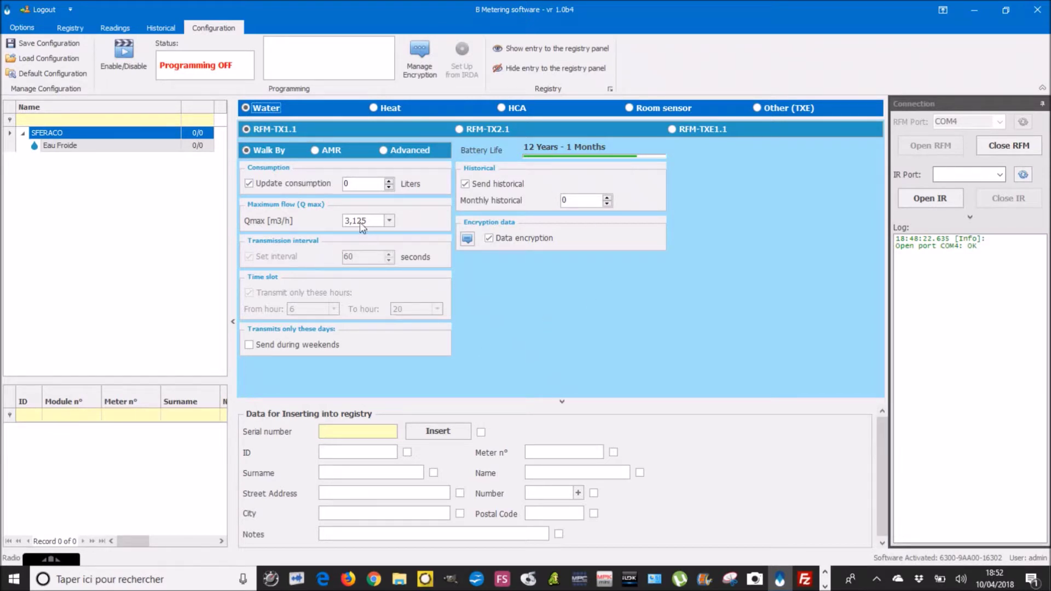
click(341, 183)
Step: Adjust the Update consumption spin box, then switch to Advanced to show the leakage and reverse-flow thresholds
click(368, 185)
click(389, 182)
click(389, 181)
click(389, 181)
click(390, 182)
click(389, 187)
click(389, 187)
click(389, 188)
click(389, 188)
click(384, 152)
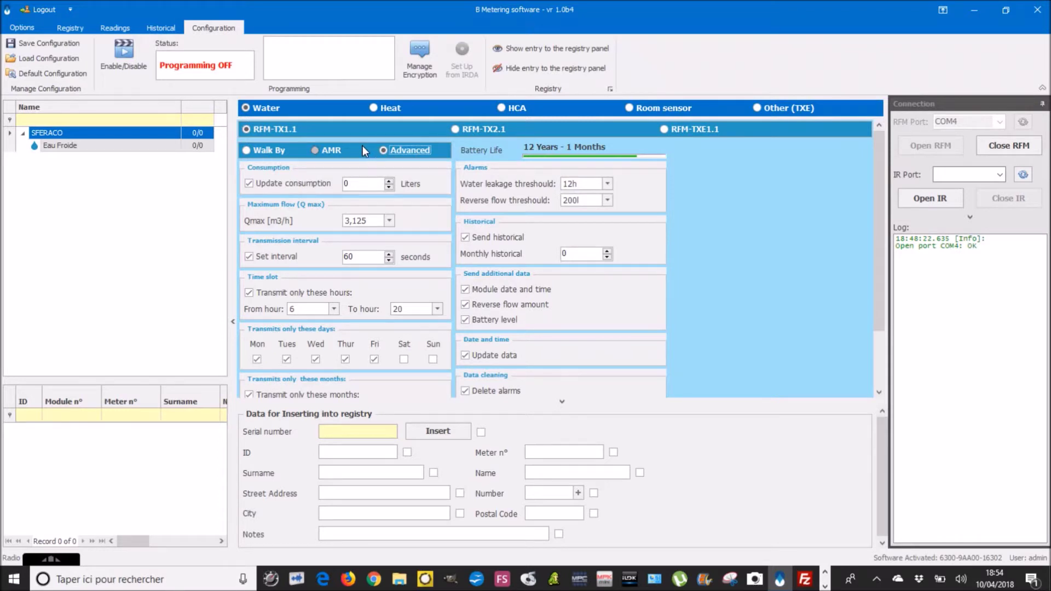
key(Tab)
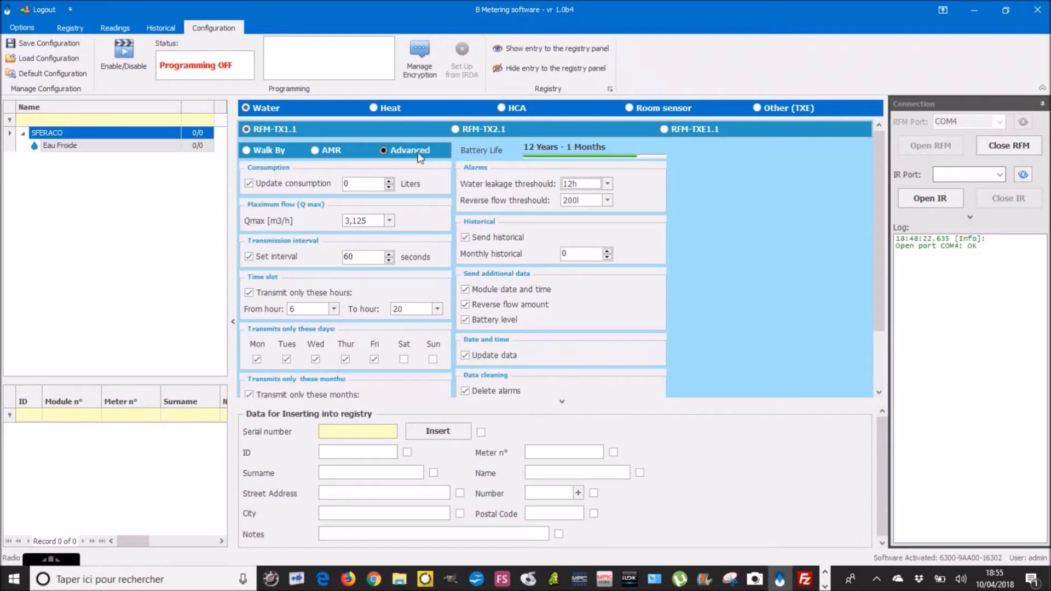
Step: In Walk By mode, enter ID 'Appartement 1' and meter 51208012, tick ID, and turn programming on
click(247, 150)
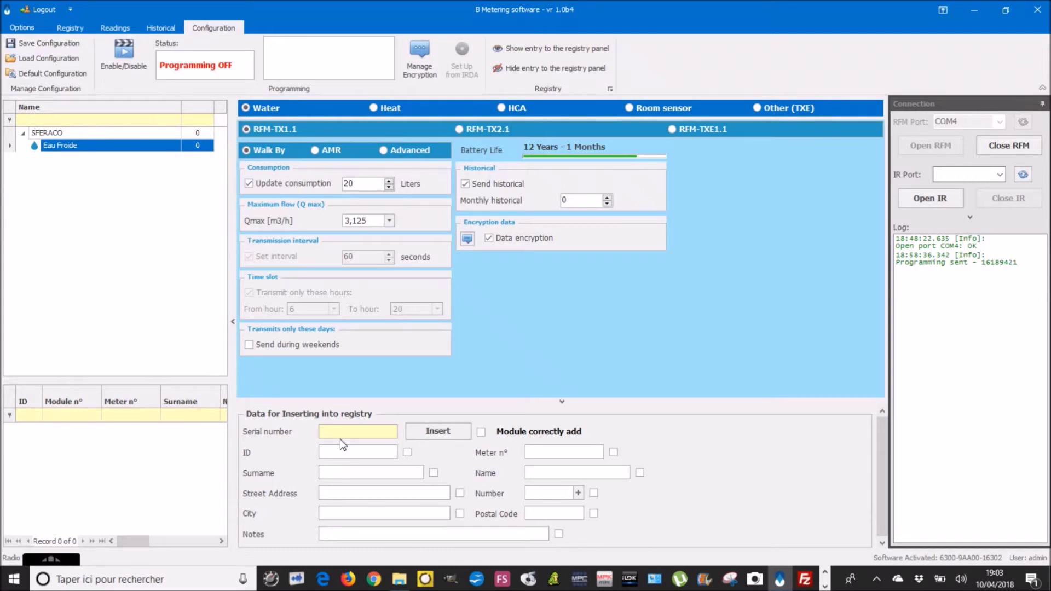
text(Appartement 1)
click(550, 452)
text(51208012)
click(407, 452)
click(123, 55)
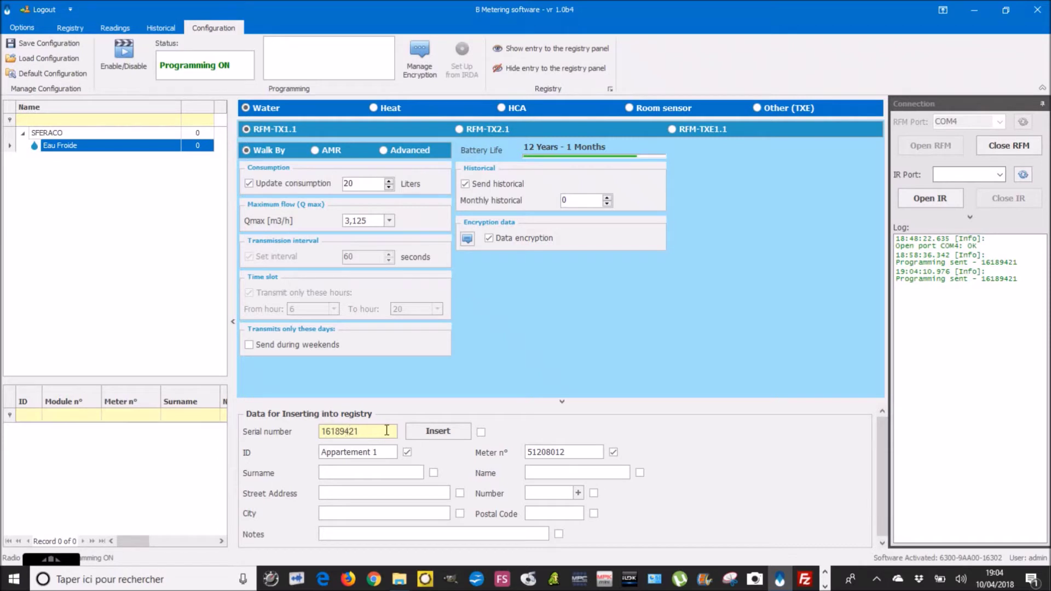
Step: Insert module 16189421 into the Eau Froide registry, then switch programming off
click(425, 431)
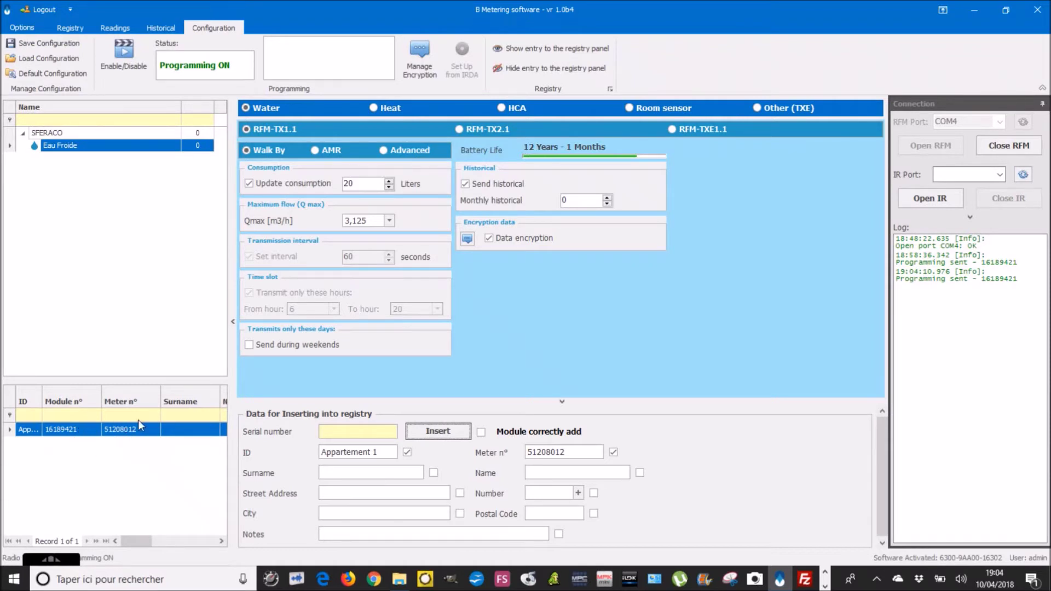
click(125, 51)
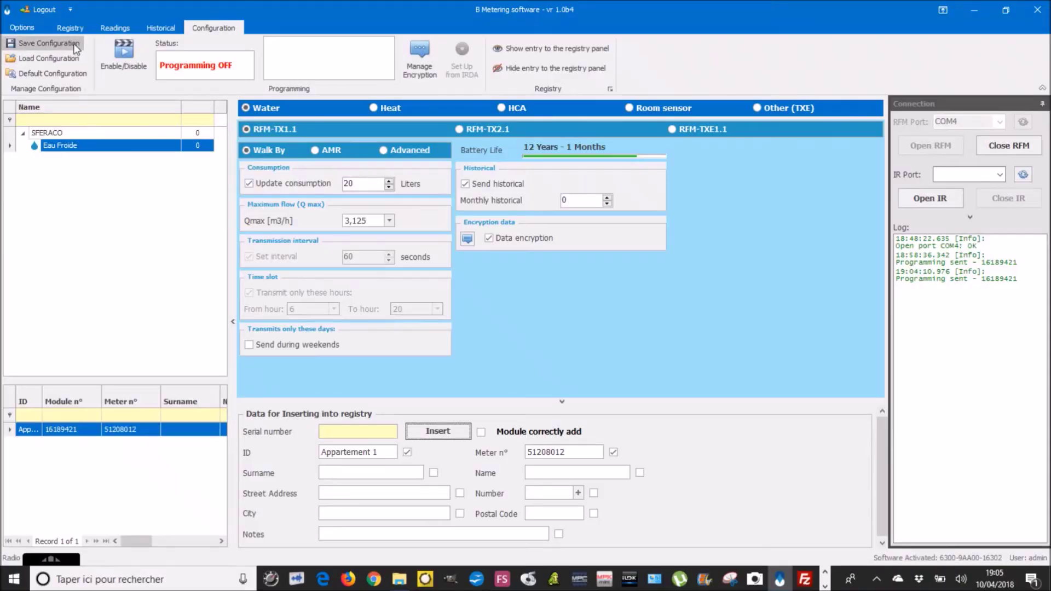
Step: Open Appartement 1 from the registry, enter the occupant's surname, and save the module
click(70, 28)
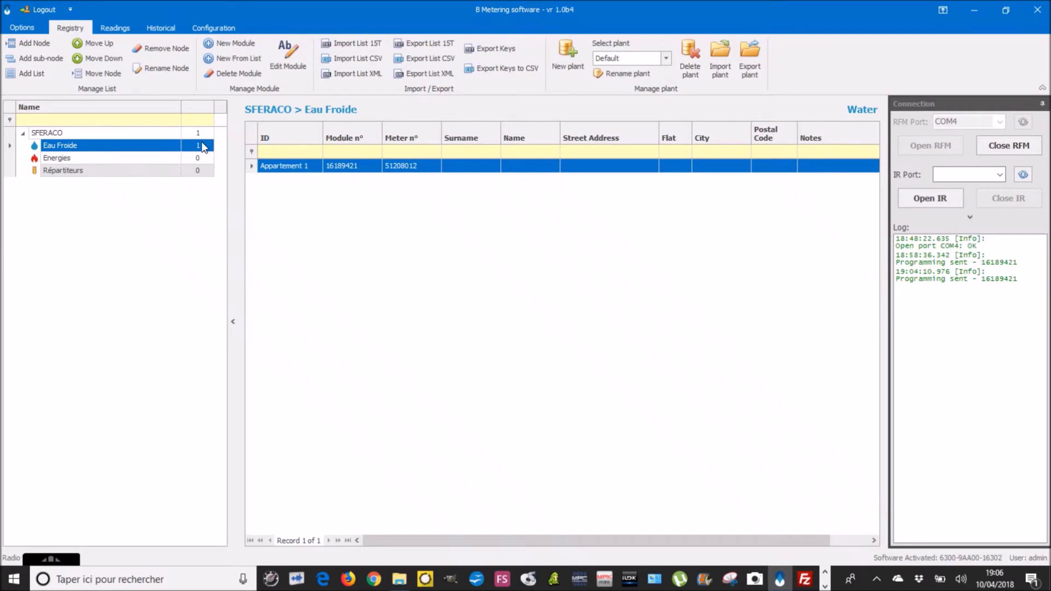
double_click(446, 170)
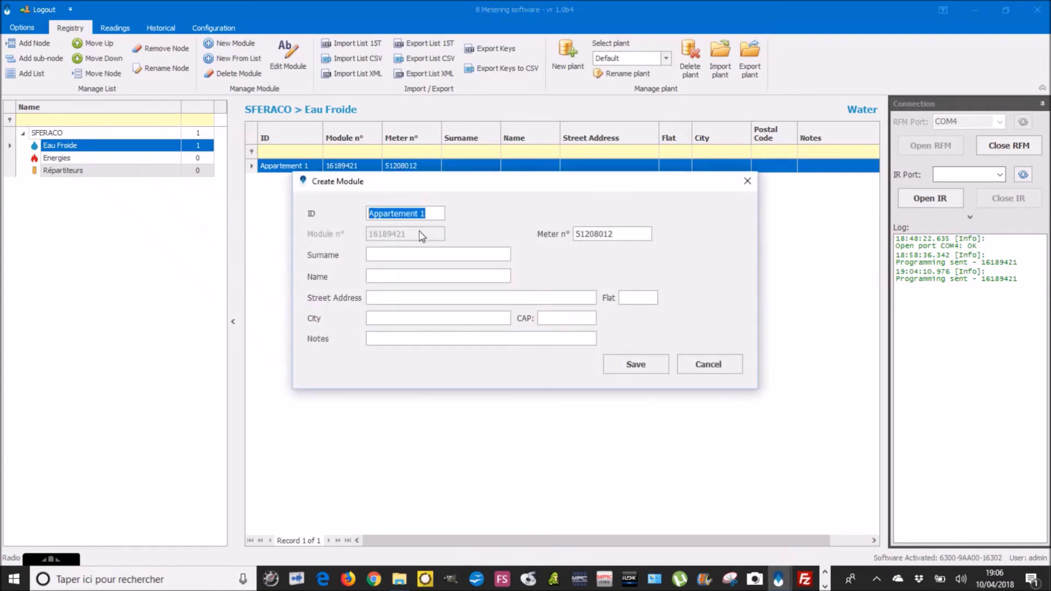
click(400, 252)
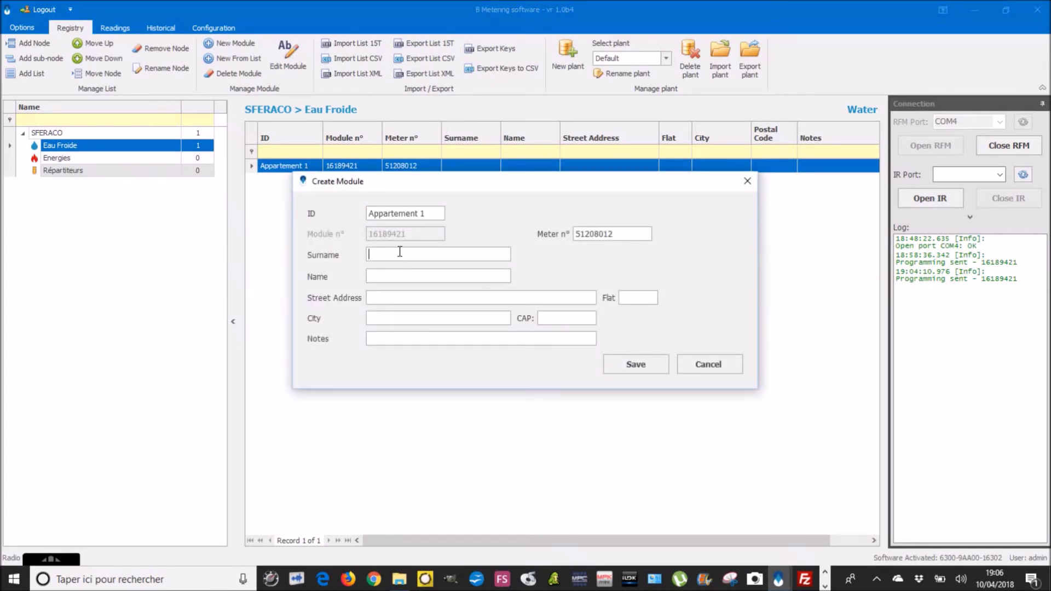
text(Mi)
key(BackSpace)
key(BackSpace)
text(MR%)
key(BackSpace)
text(MARTIN)
click(622, 363)
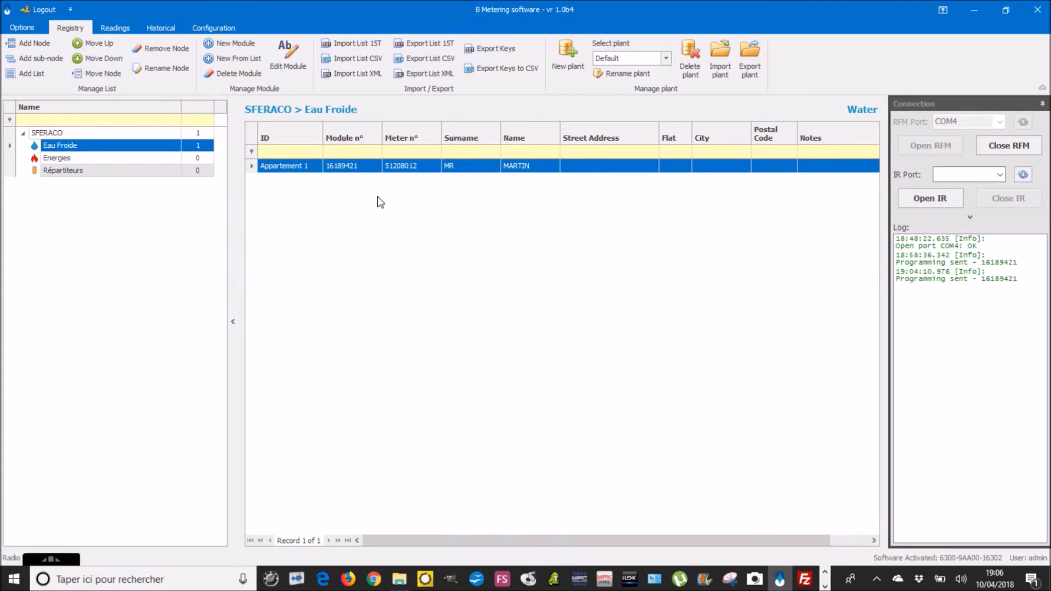
Step: With Eau Froide selected, delete all stored readings in the Readings view and confirm
click(165, 158)
click(163, 146)
click(121, 32)
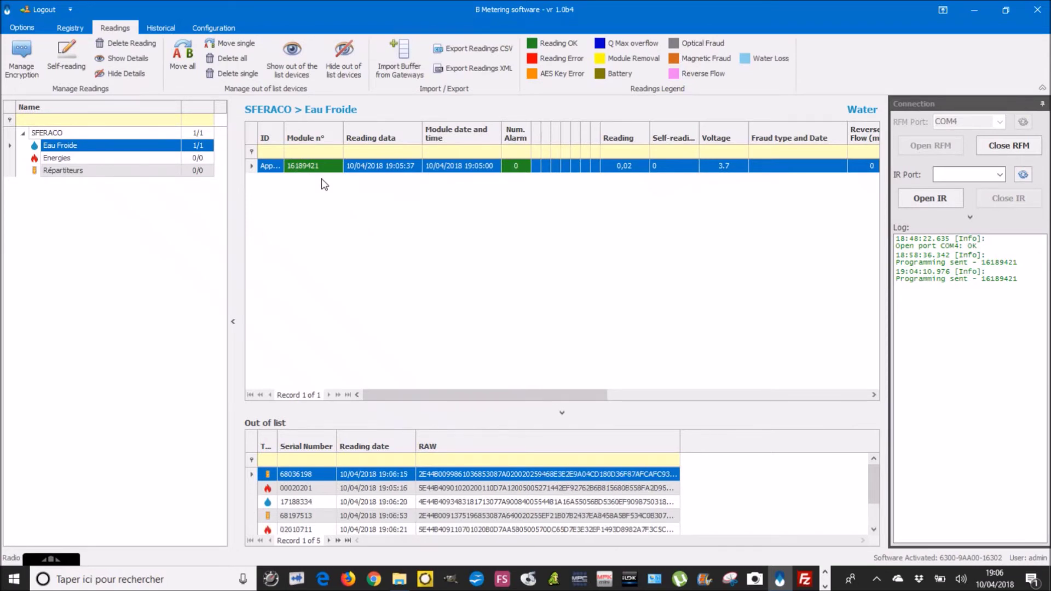
click(140, 44)
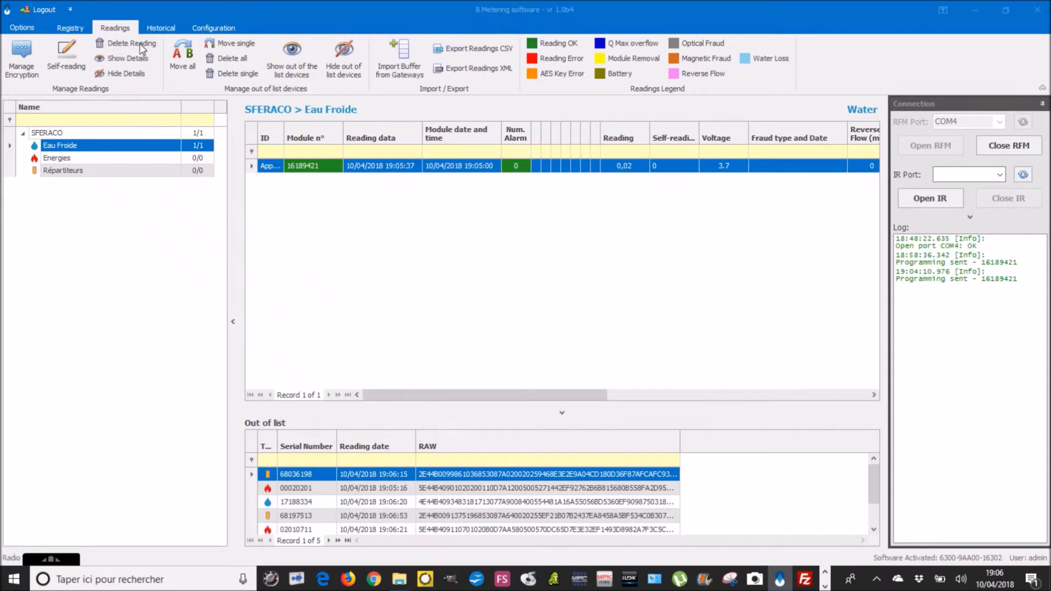
click(539, 336)
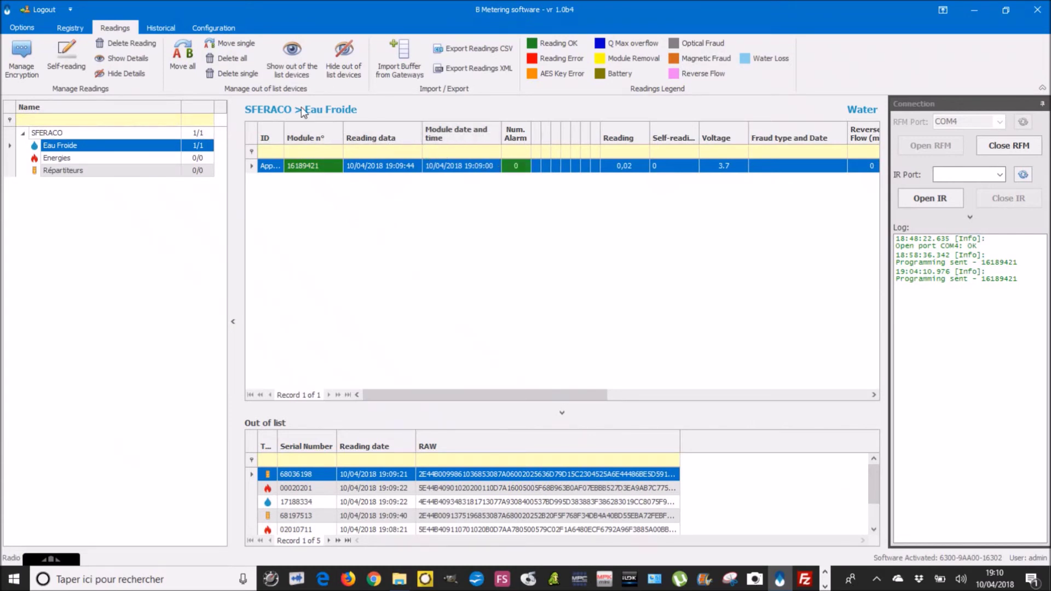
Step: Toggle the module configuration between Walk By and Advanced, leaving Walk By selected
click(213, 28)
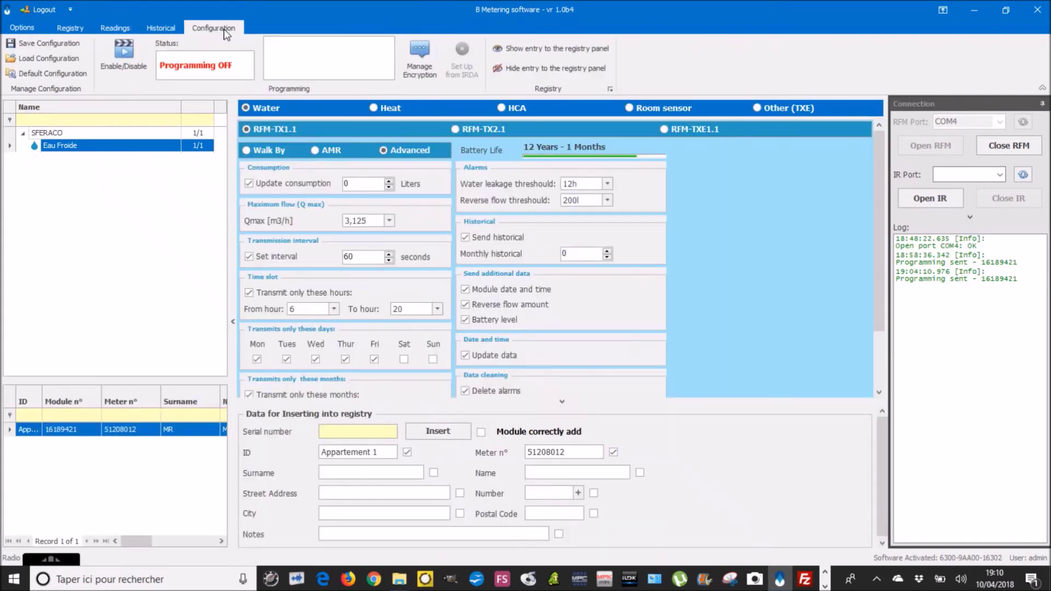
click(246, 151)
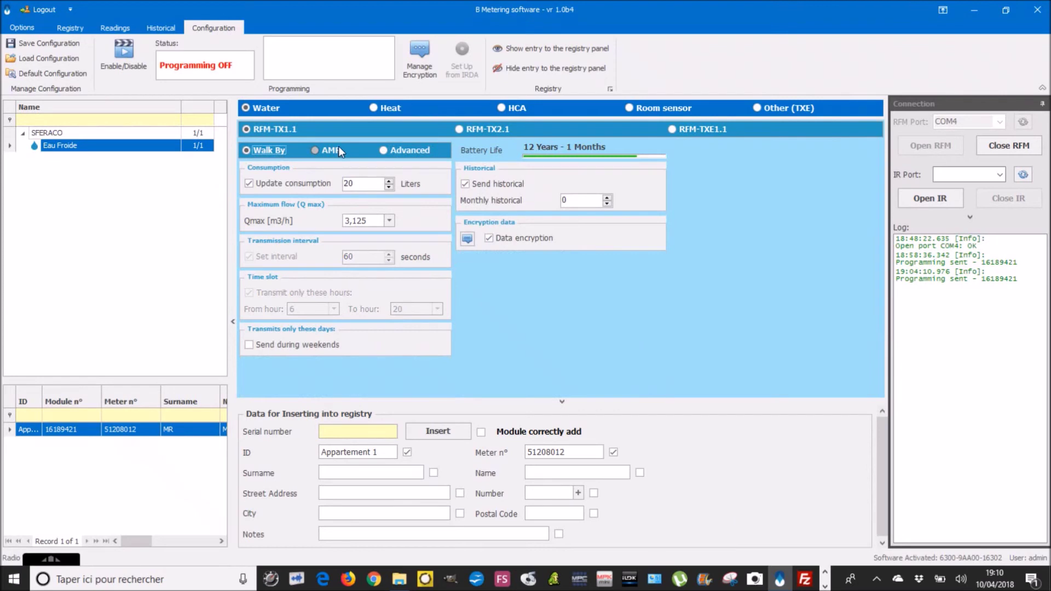
click(383, 150)
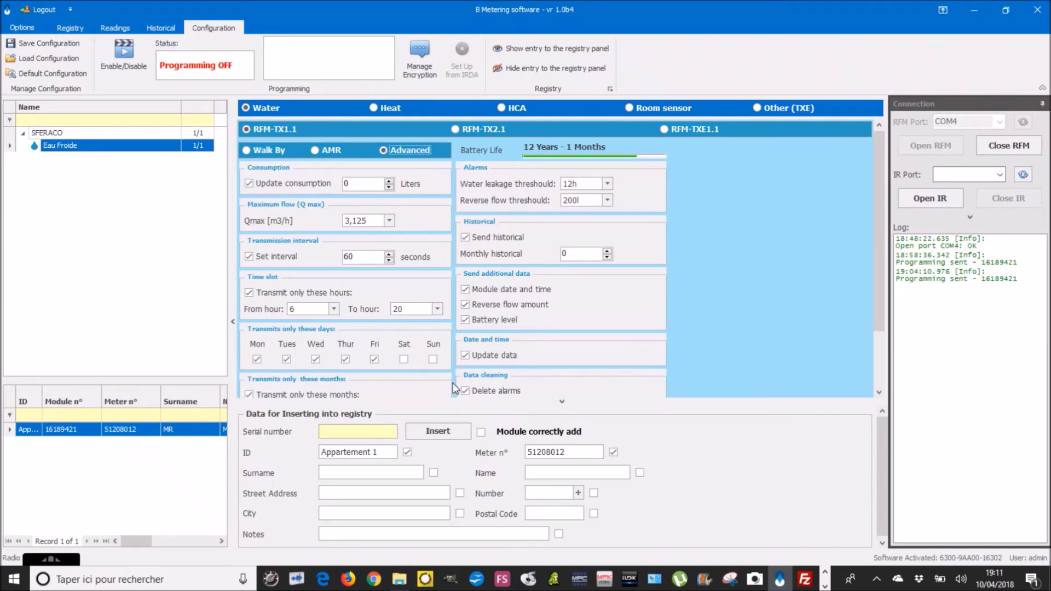
click(246, 152)
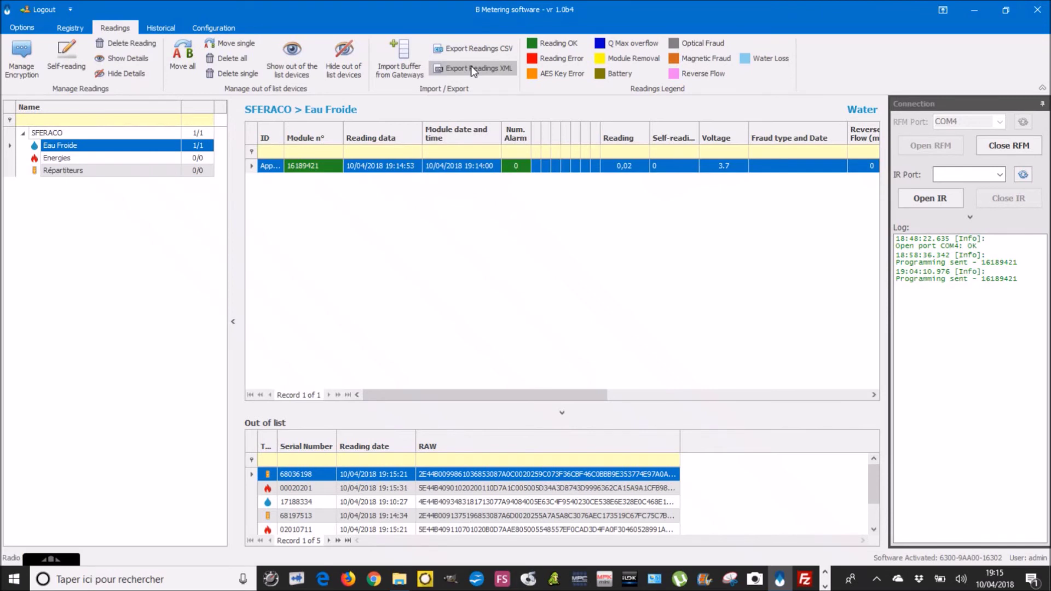
Step: Save the Eau Froide readings XML export as 'LECTURE TEST EAU' on the desktop (Bureau)
click(472, 69)
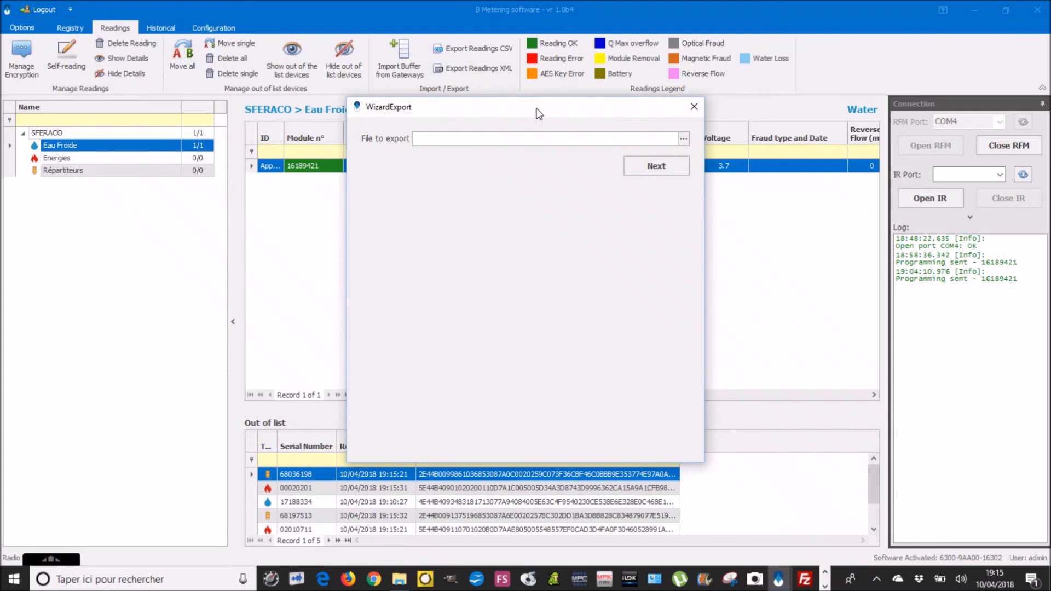
click(683, 139)
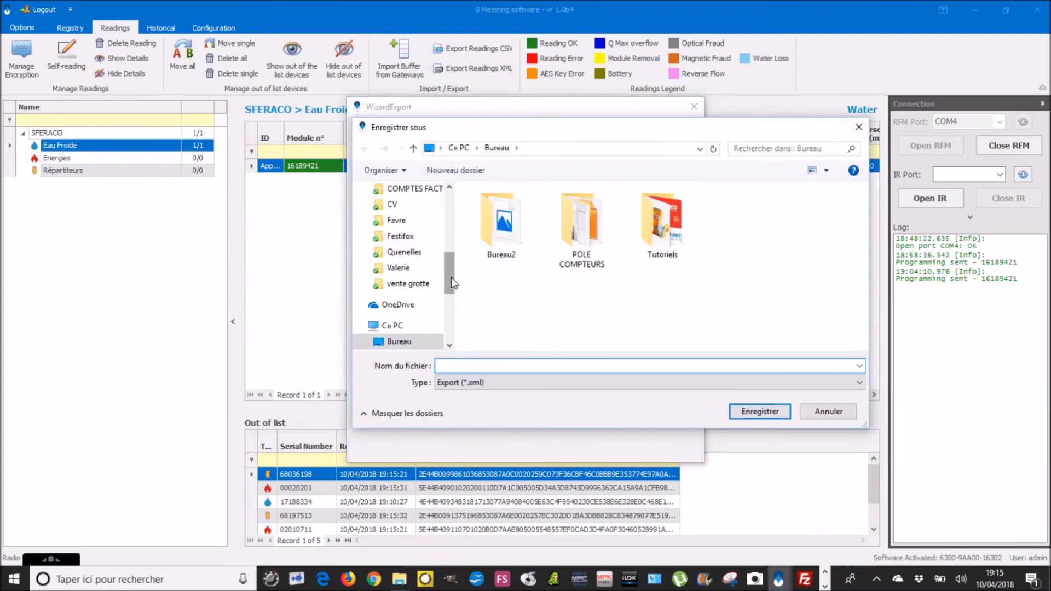
drag(452, 282, 449, 194)
click(410, 216)
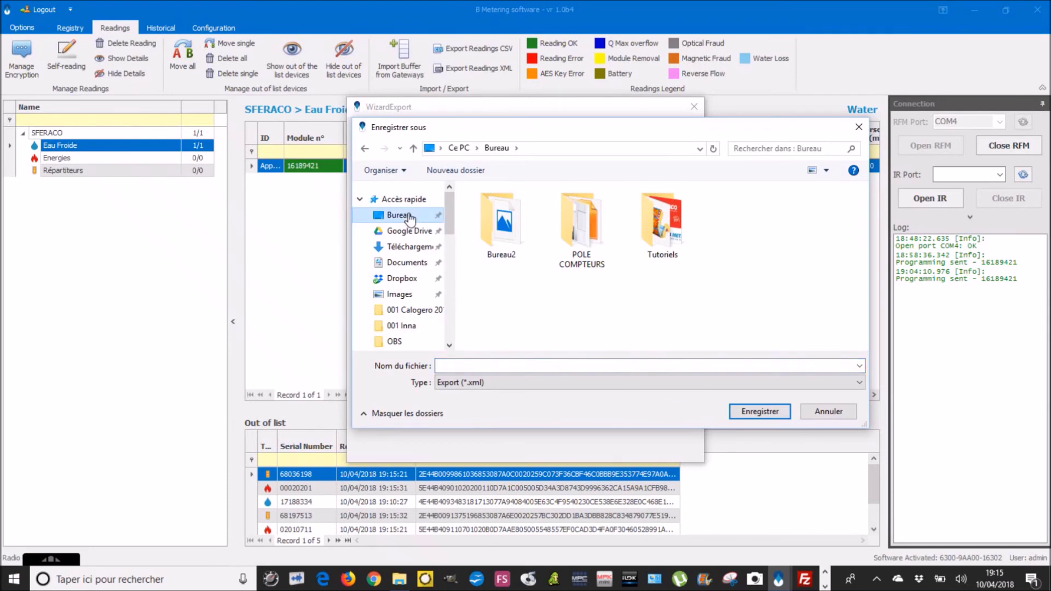
click(465, 365)
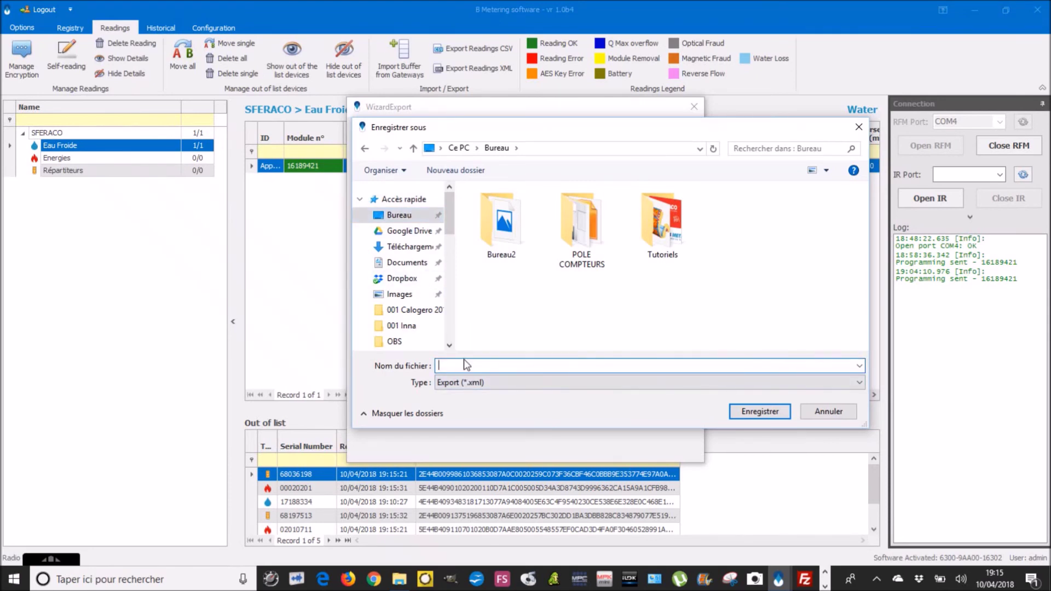
text(lECTURE TEST EAU)
key(BackSpace)
key(BackSpace)
text(LE)
click(734, 412)
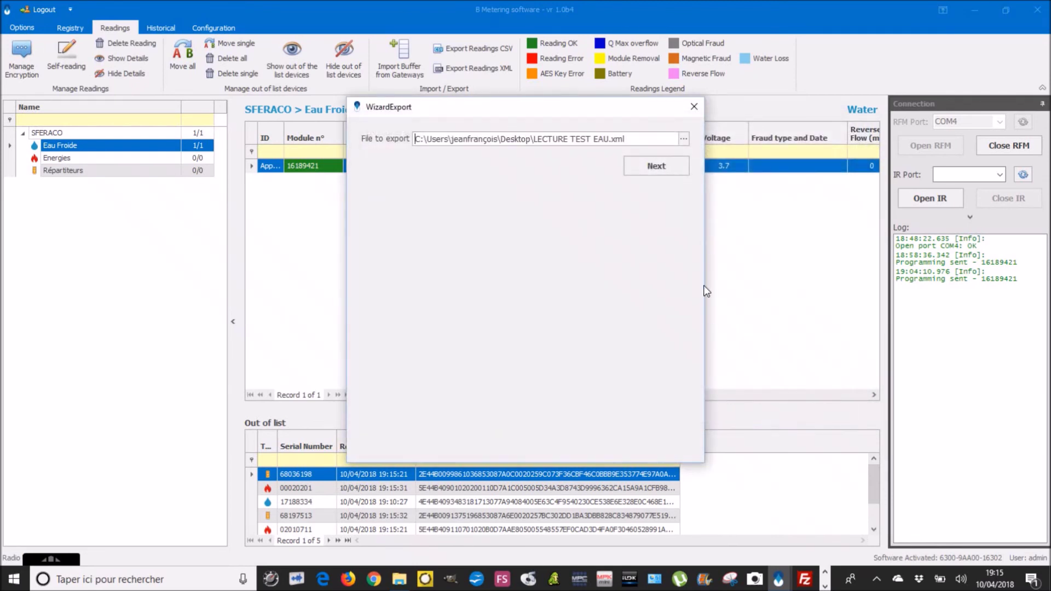
Step: Finish the export wizard and acknowledge the success message
click(664, 170)
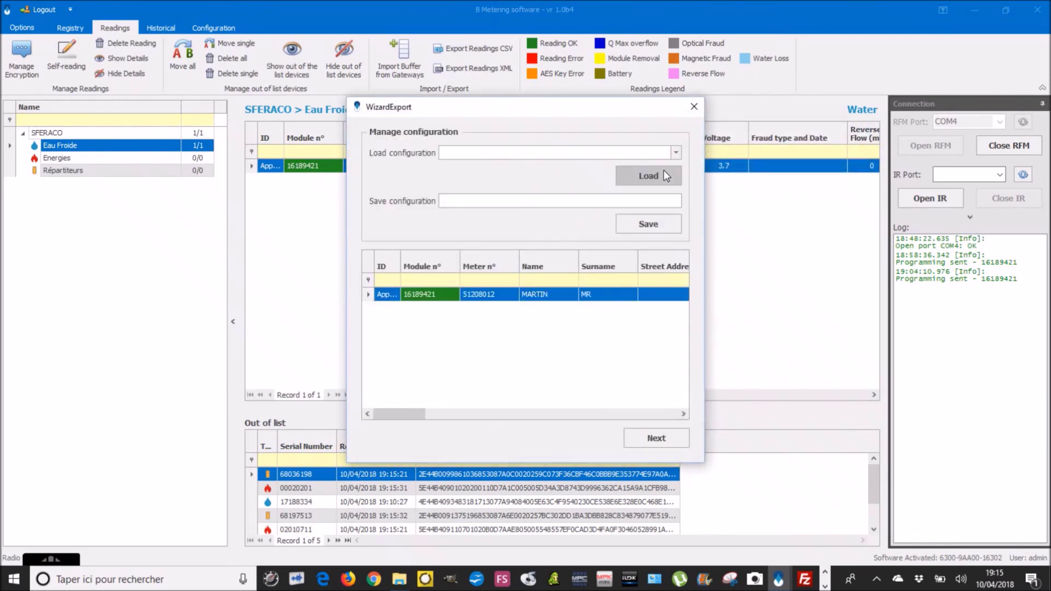
click(650, 438)
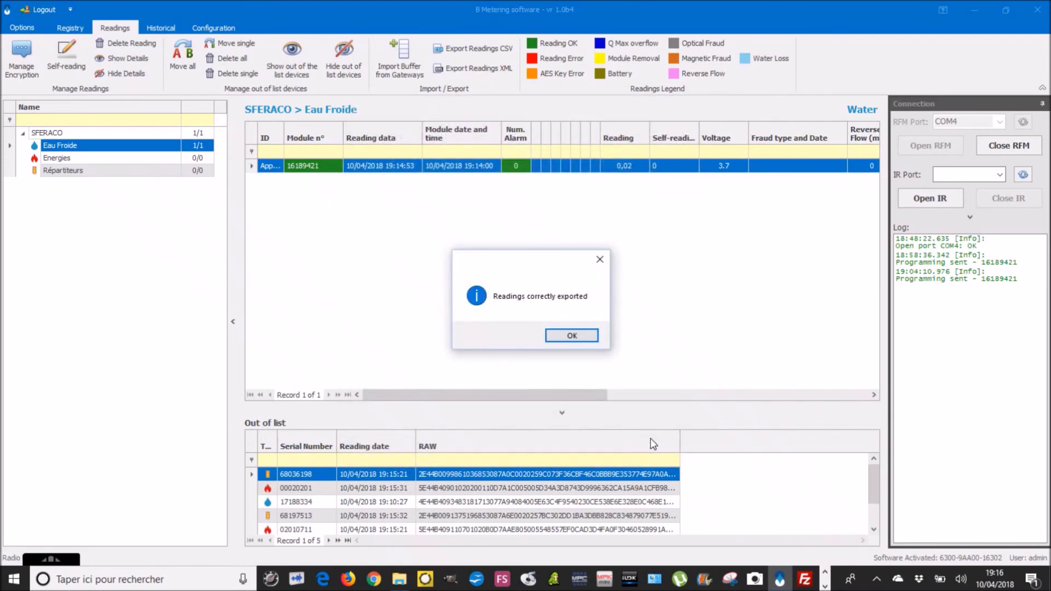
click(570, 337)
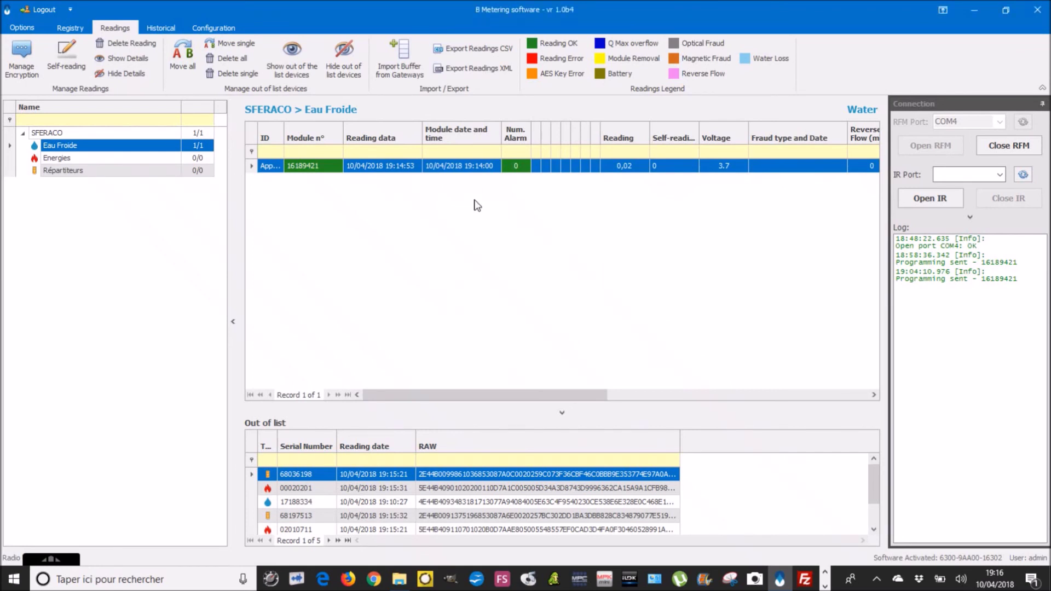
Step: Switch to the Configuration tab, then minimise the B Metering window
click(211, 30)
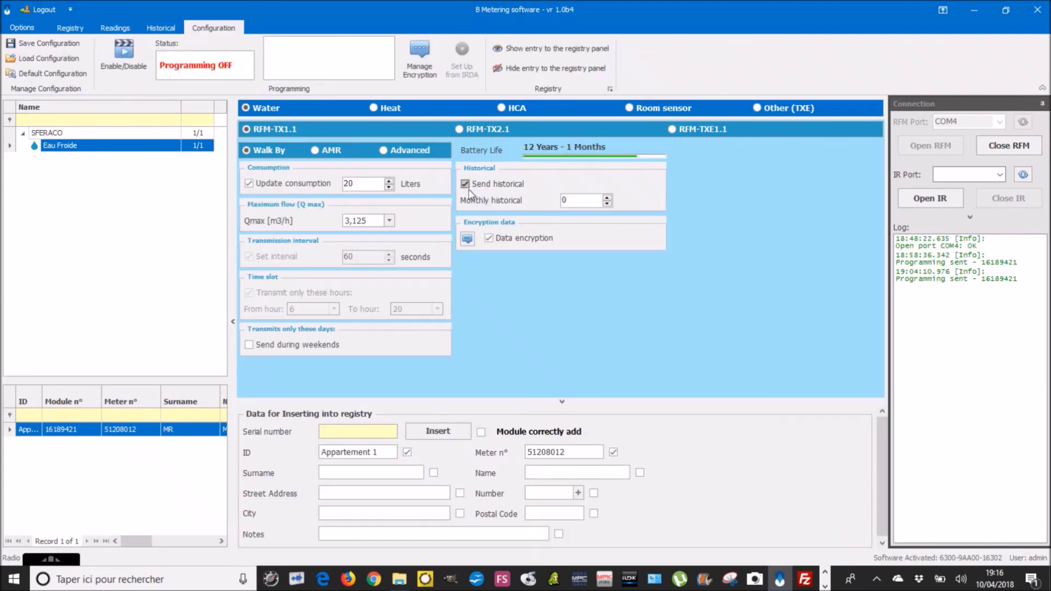
click(970, 13)
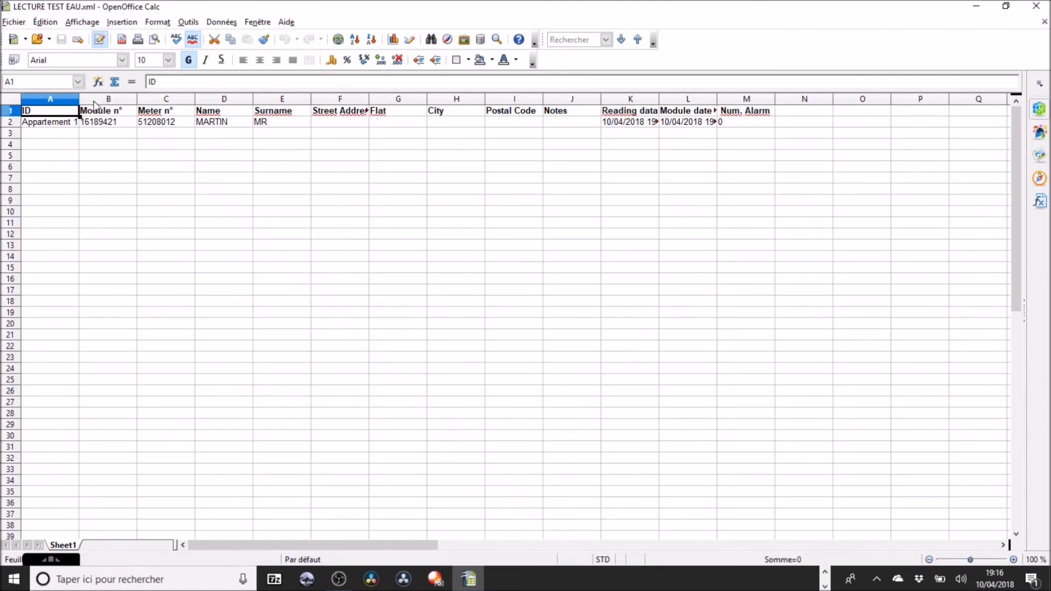
Step: Widen column A to fit the IDs and scroll right through the readings to December
drag(80, 98, 91, 99)
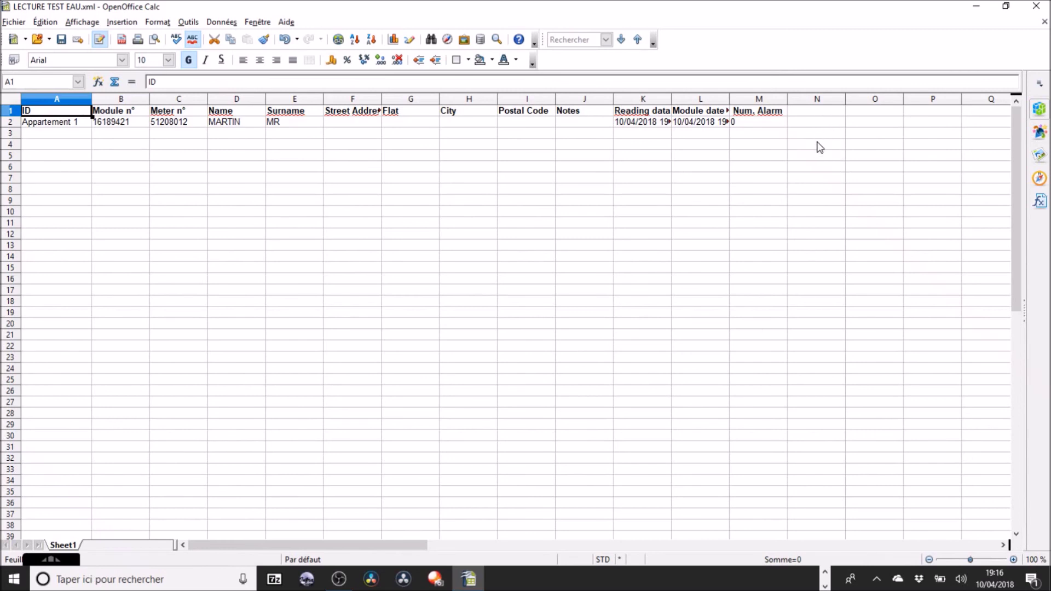
drag(411, 545, 541, 561)
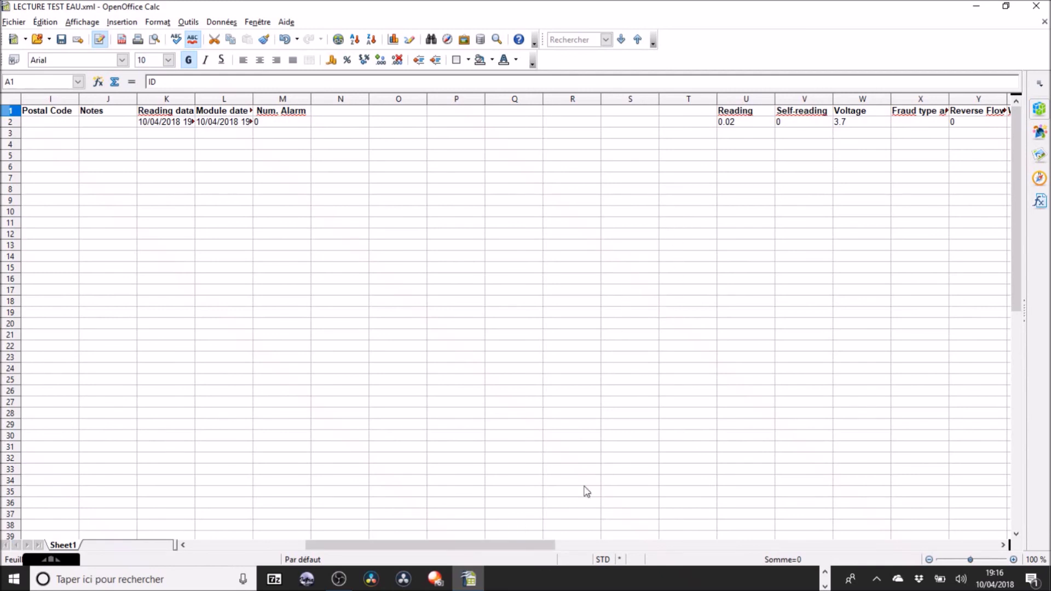
drag(542, 555, 786, 528)
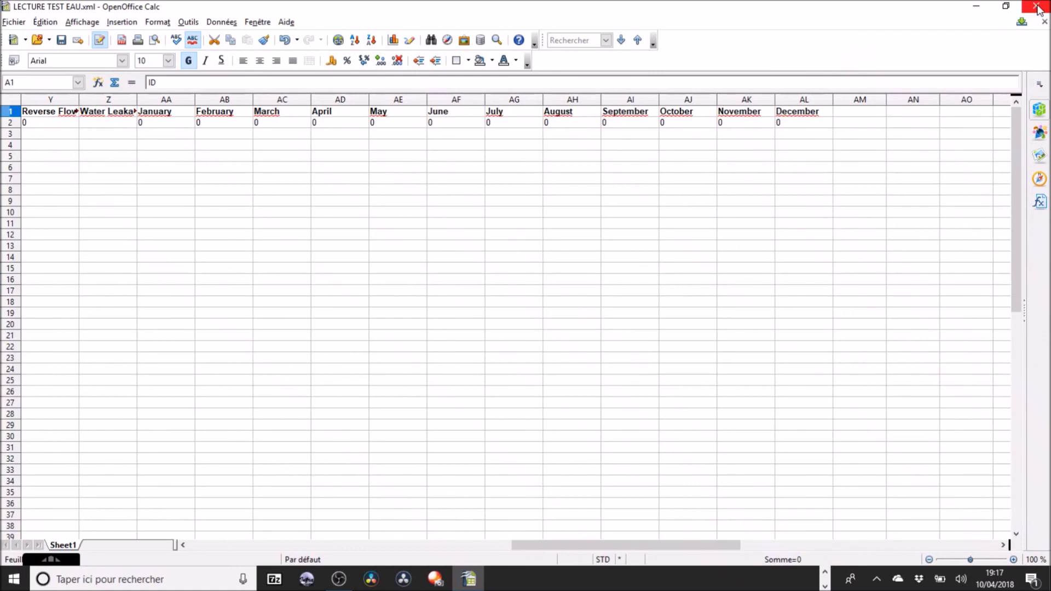